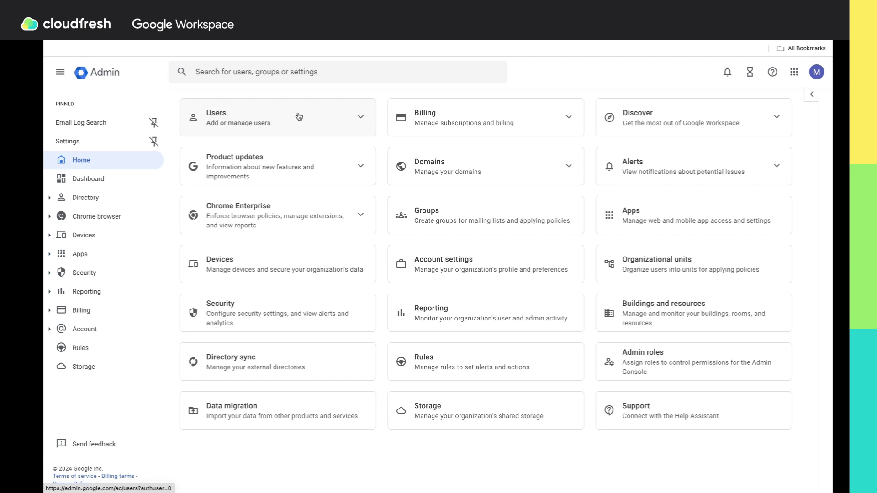
{"action": "left_click", "coordinate": [262, 123]}
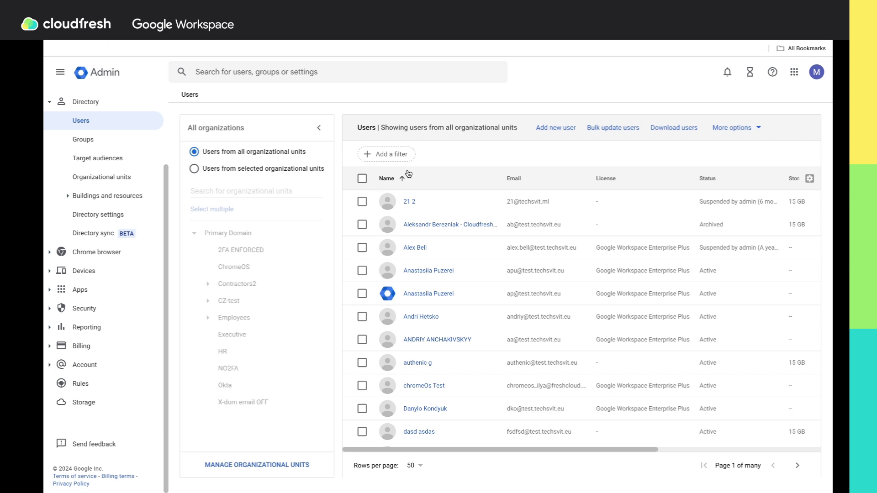
{"action": "left_click", "coordinate": [244, 72]}
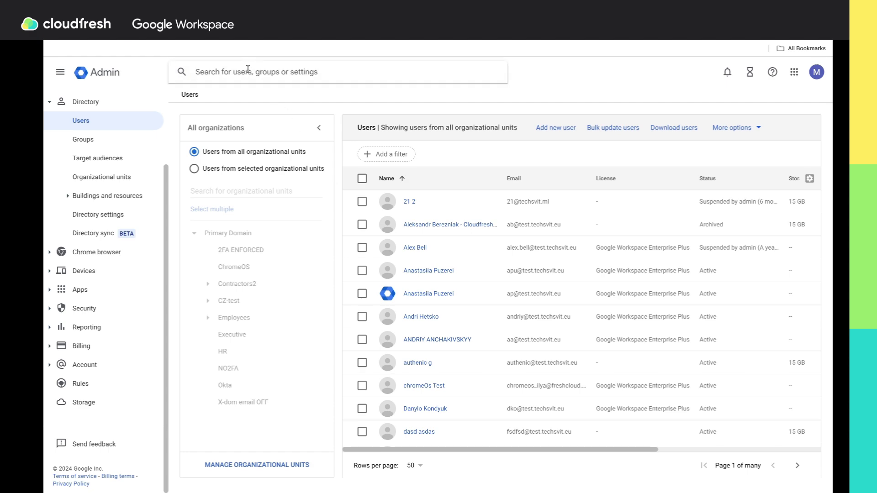
{"action": "type", "text": "mkv"}
{"action": "left_click", "coordinate": [256, 118]}
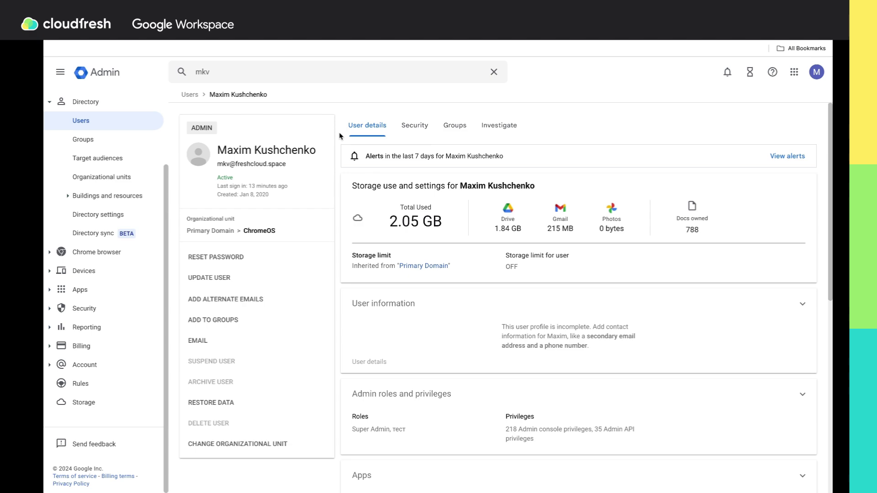
{"action": "left_click", "coordinate": [237, 299]}
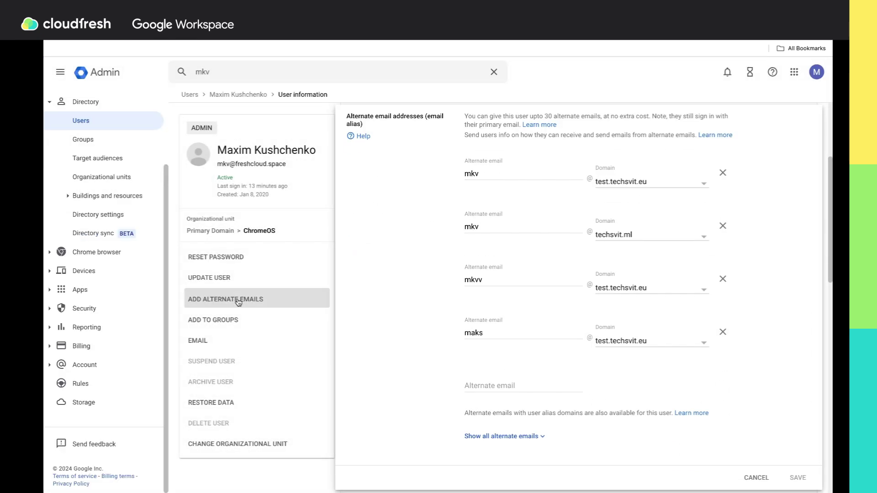
{"action": "left_click", "coordinate": [485, 380]}
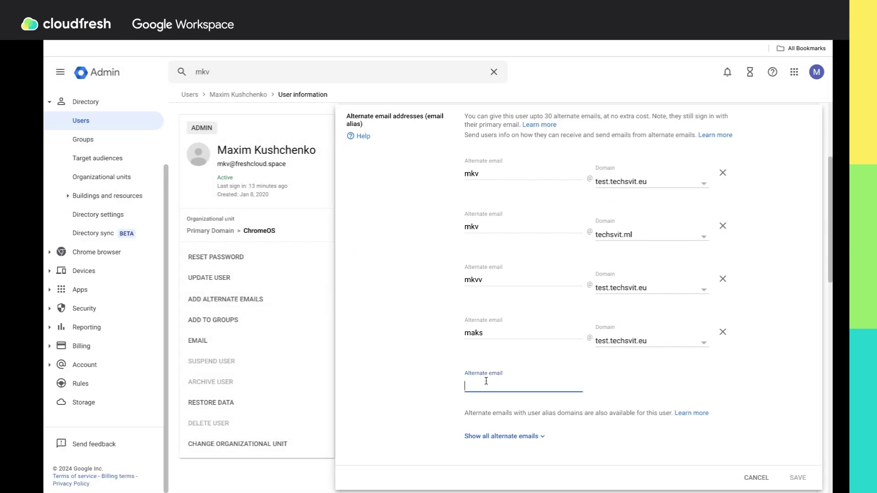
{"action": "scroll", "coordinate": [650, 363], "scroll_direction": "down", "scroll_amount": 1}
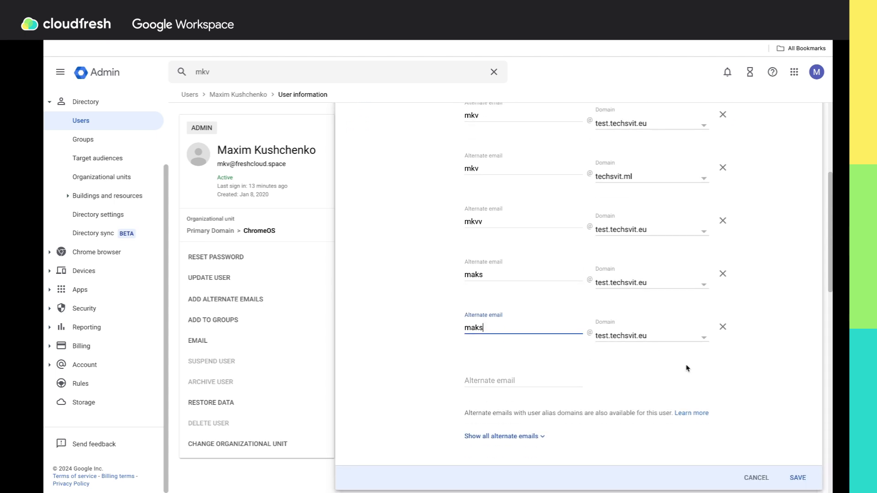
{"action": "scroll", "coordinate": [686, 368], "scroll_direction": "down", "scroll_amount": 1}
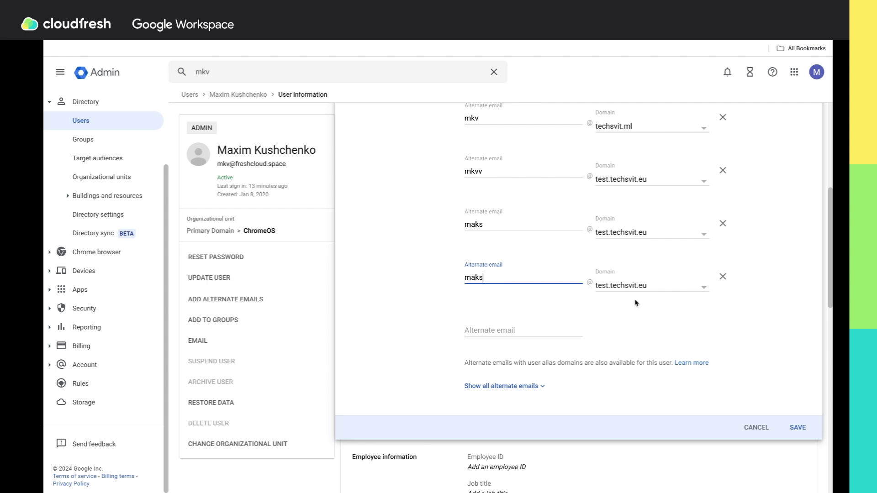
{"action": "left_click", "coordinate": [624, 292]}
{"action": "left_click", "coordinate": [621, 307]}
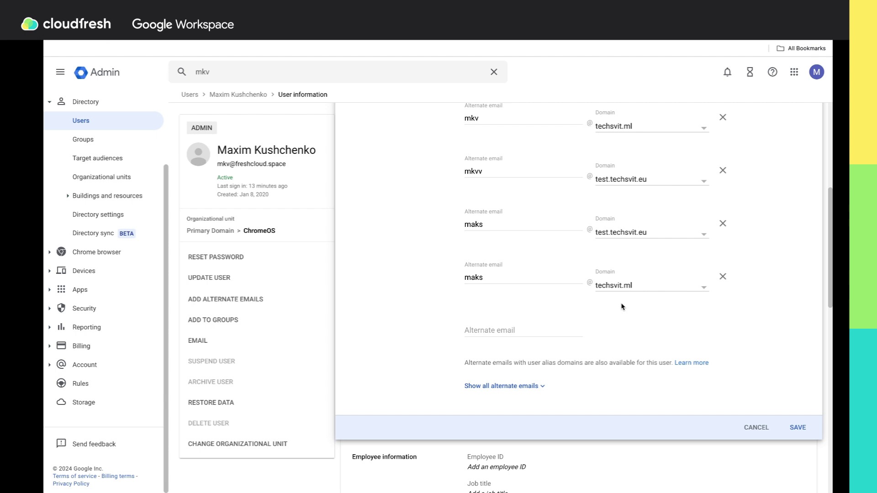
{"action": "left_click", "coordinate": [622, 287]}
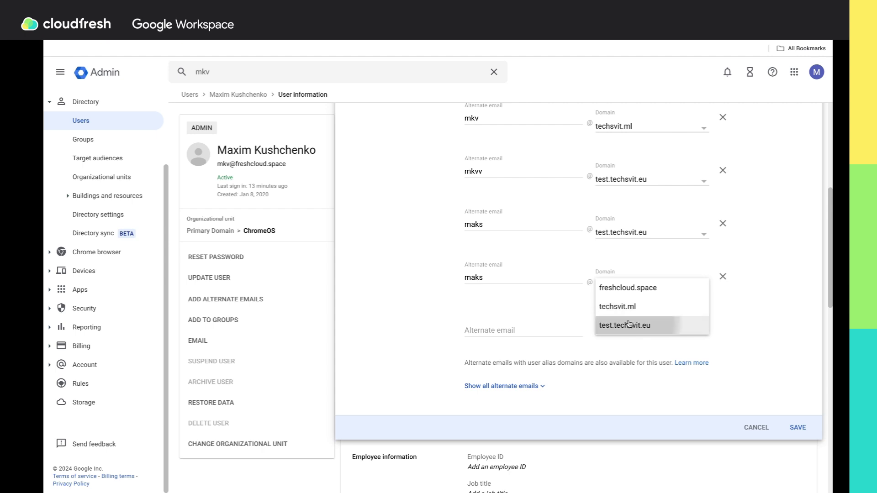
{"action": "left_click", "coordinate": [630, 326]}
{"action": "left_click", "coordinate": [794, 426]}
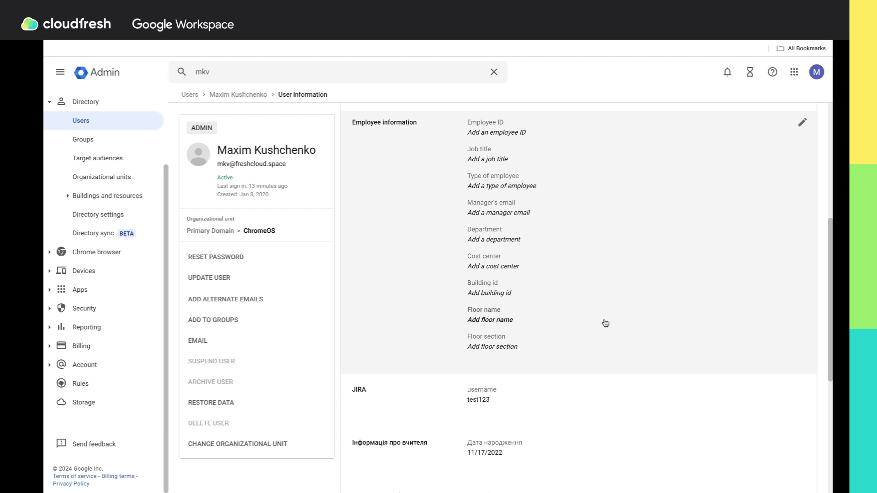
{"action": "left_click", "coordinate": [499, 157]}
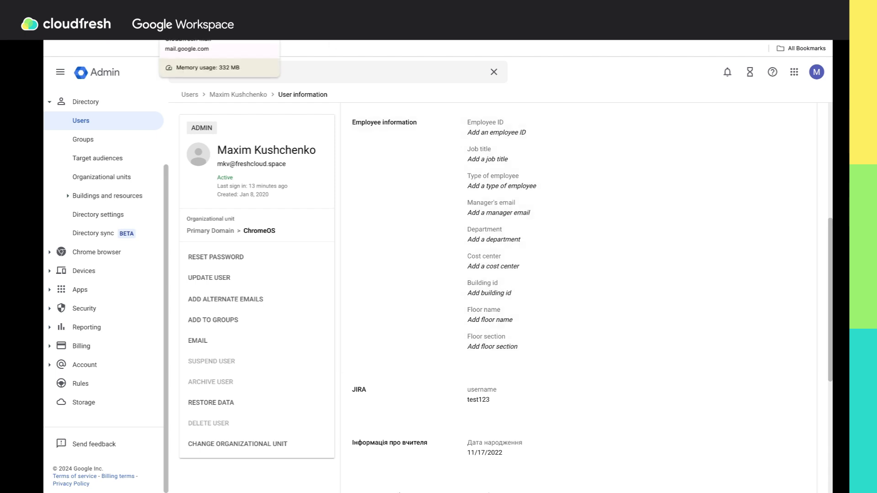
{"action": "left_click", "coordinate": [205, 28]}
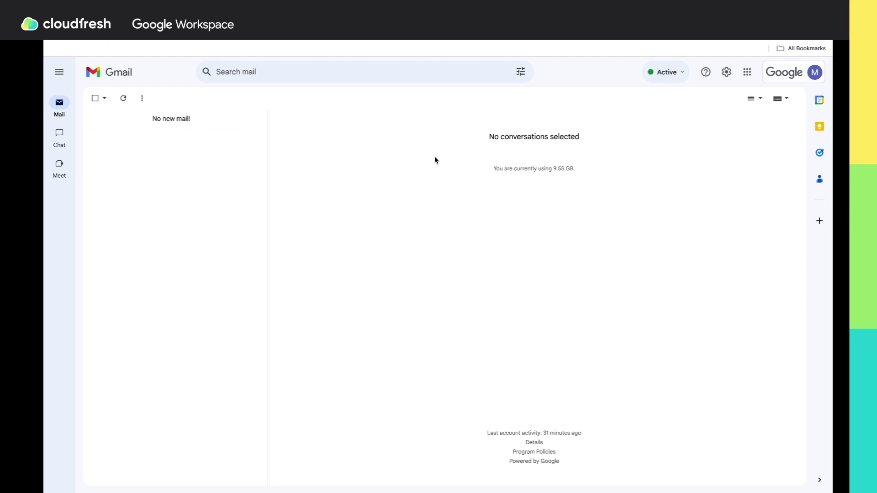
{"action": "left_click", "coordinate": [727, 74]}
{"action": "left_click", "coordinate": [705, 118]}
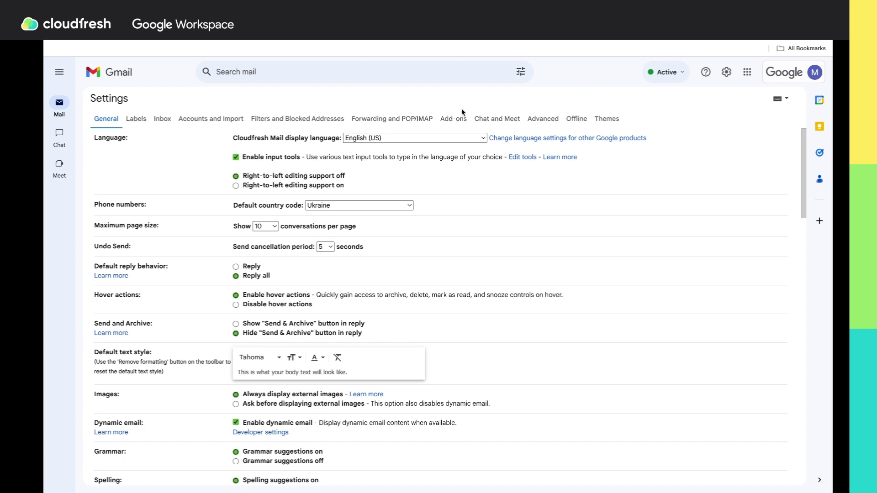
{"action": "left_click", "coordinate": [210, 116]}
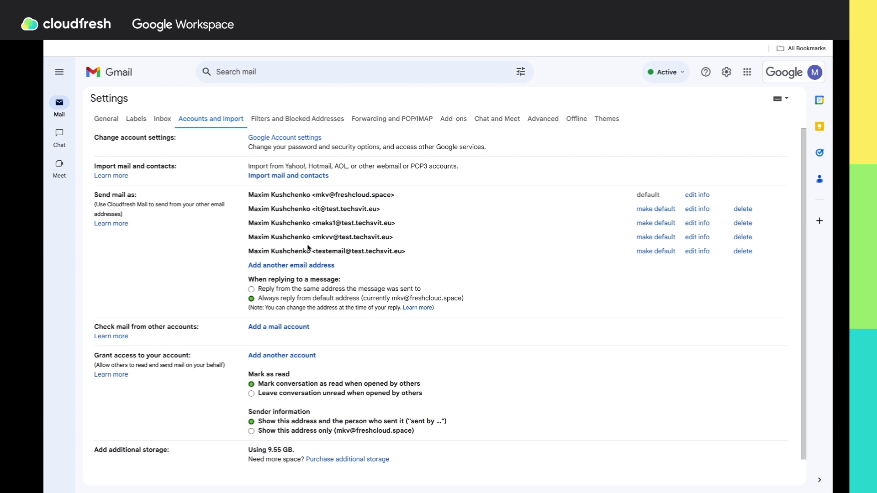
{"action": "left_click", "coordinate": [292, 266]}
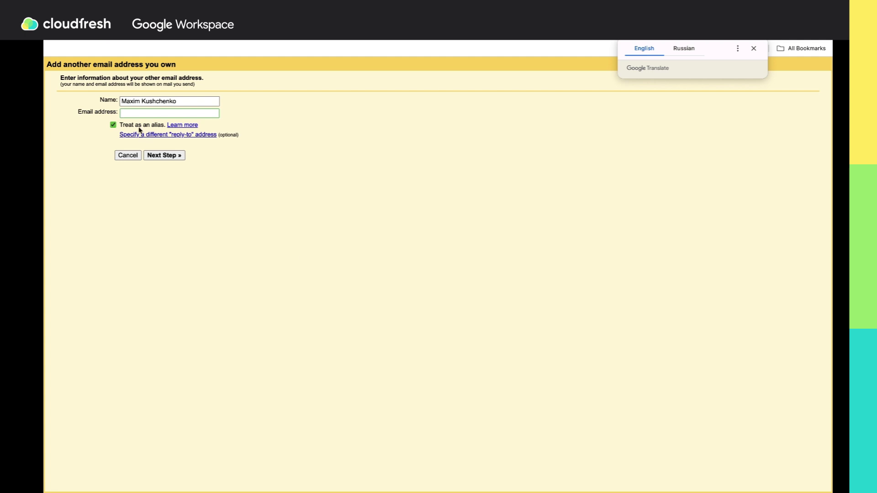
{"action": "left_click", "coordinate": [128, 114]}
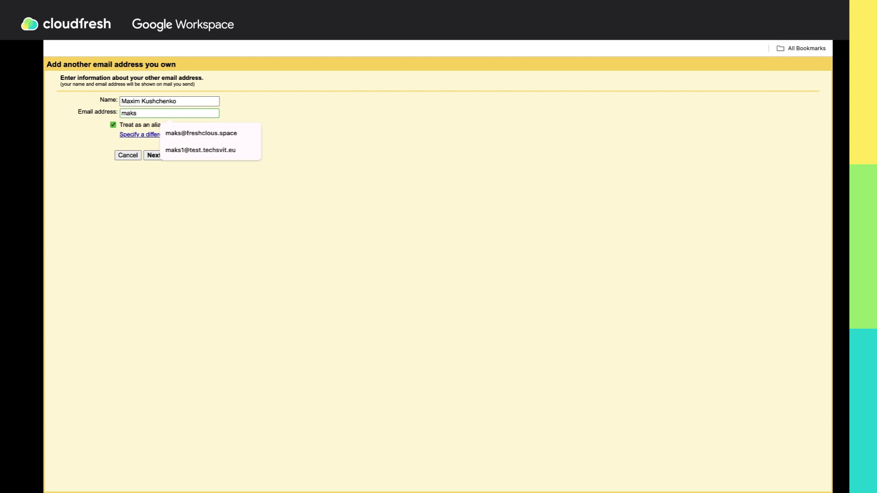
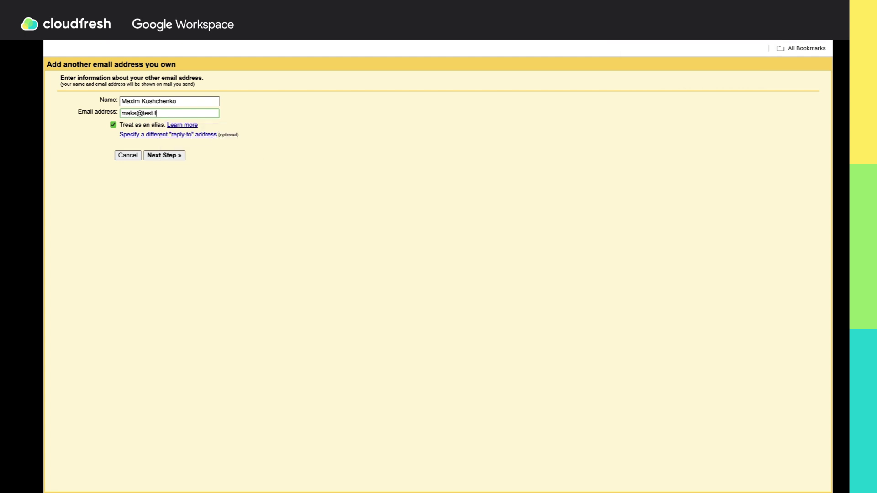
{"action": "left_click", "coordinate": [159, 155]}
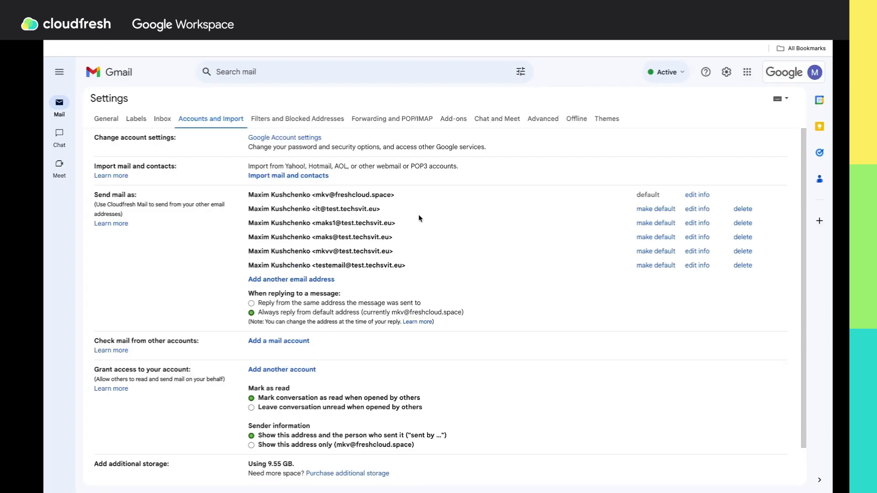
Return to the Gmail mailbox and start a new message draft
{"action": "left_click", "coordinate": [64, 103]}
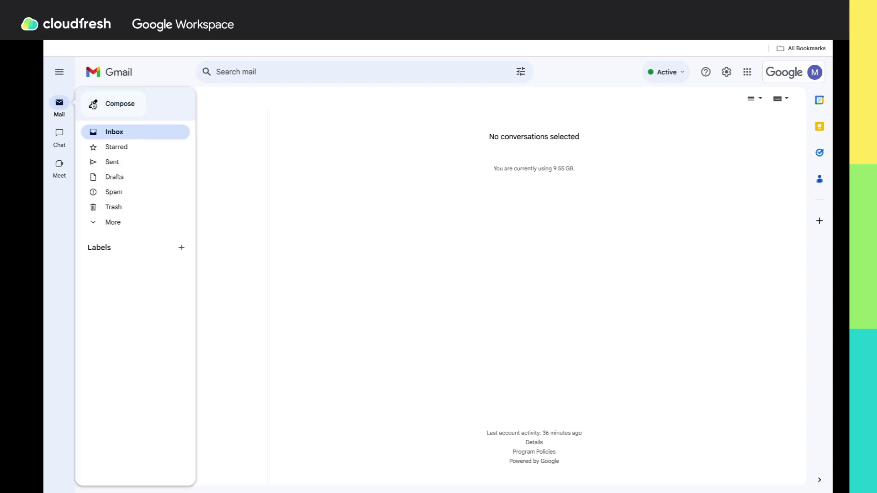
{"action": "left_click", "coordinate": [131, 103]}
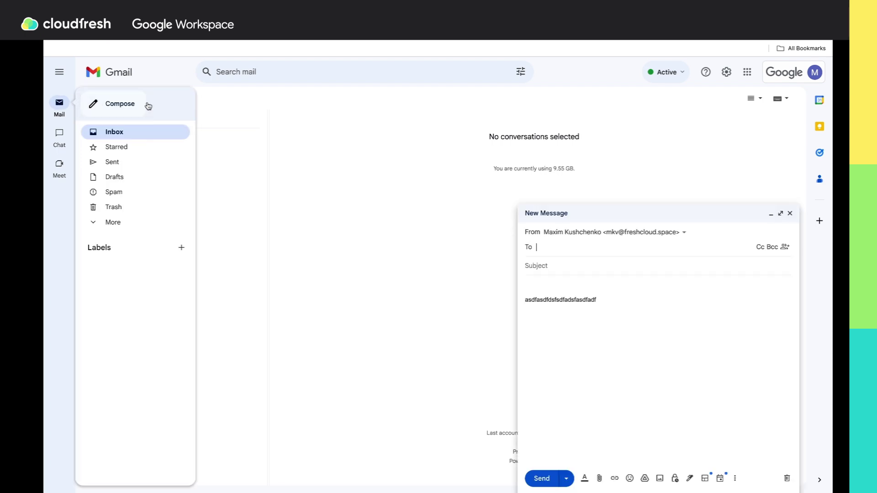
{"action": "left_click", "coordinate": [600, 233]}
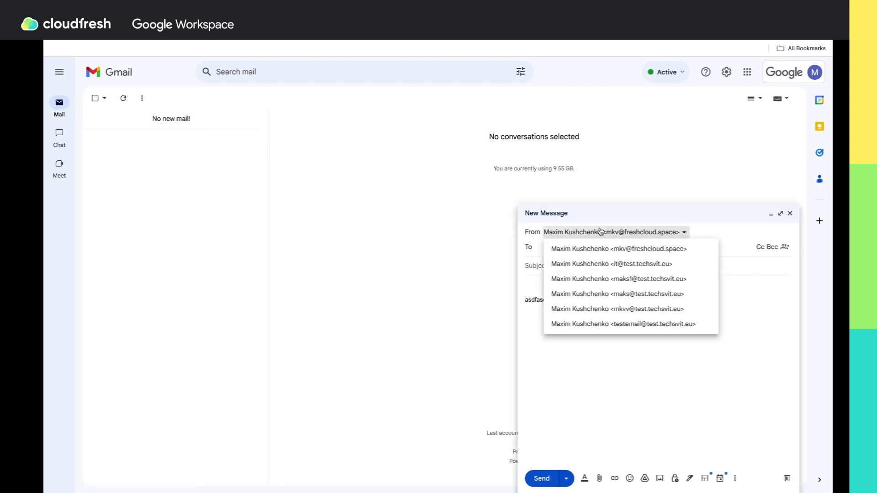
{"action": "left_click", "coordinate": [598, 294]}
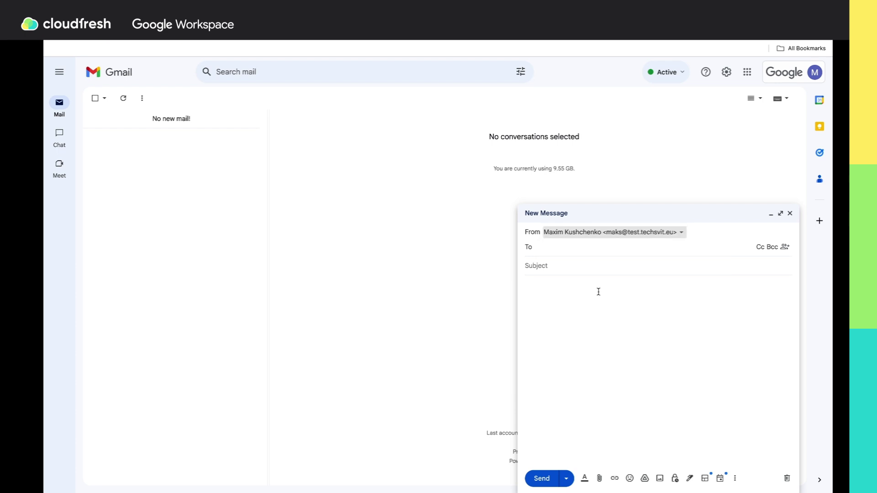